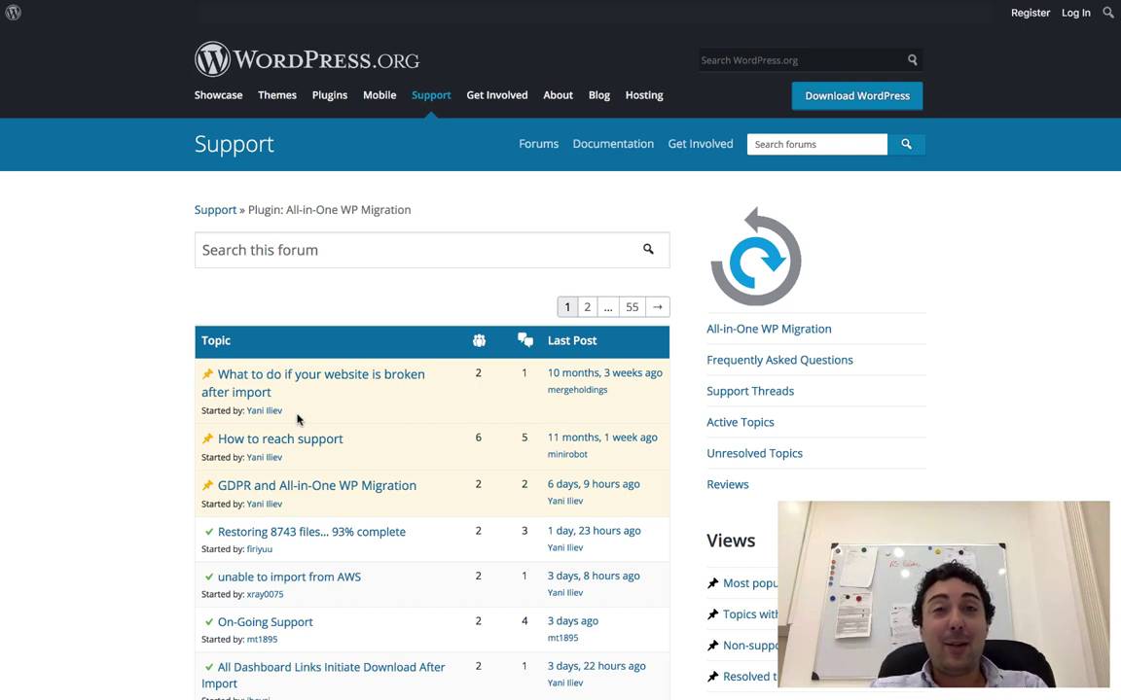
key(alt+Left)
scroll(112, 510, down, 5)
scroll(112, 510, down, 12)
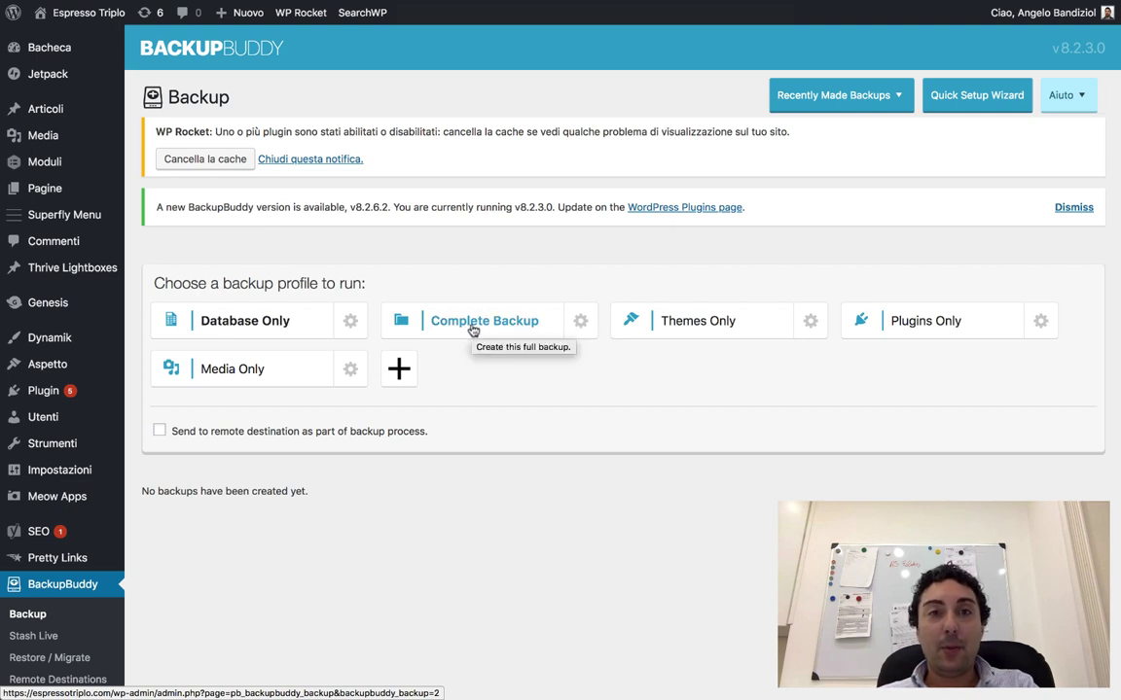
Review the Complete Backup profile's database, file exclusion and advanced settings, then close them without changes
click(578, 323)
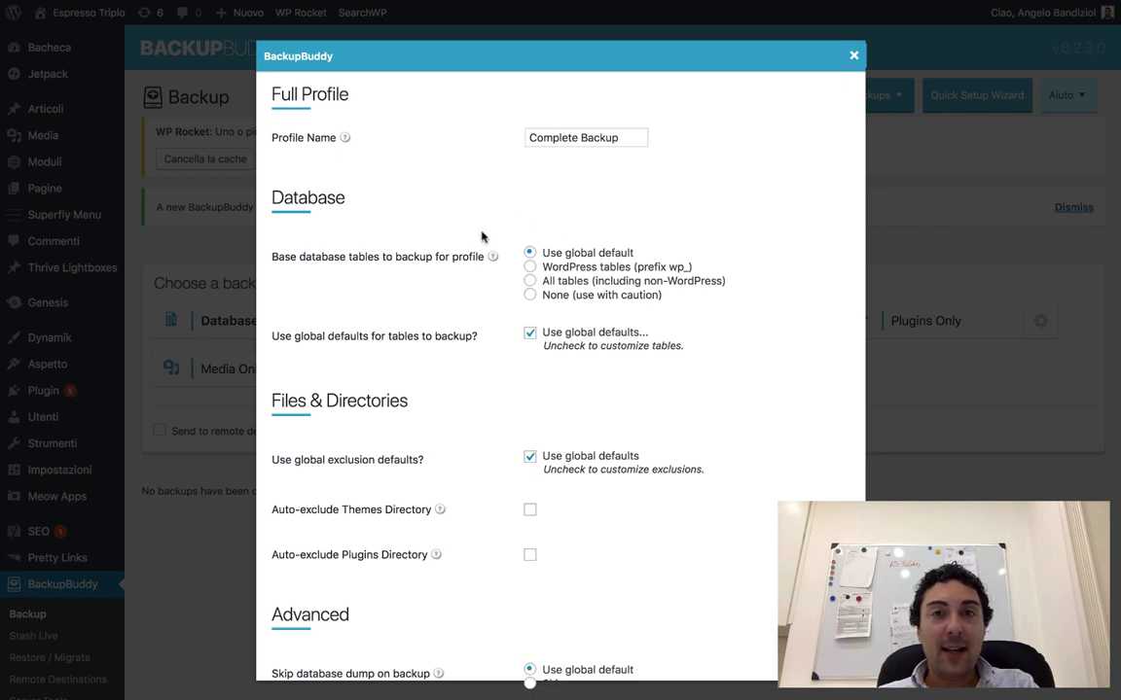
scroll(601, 279, down, 5)
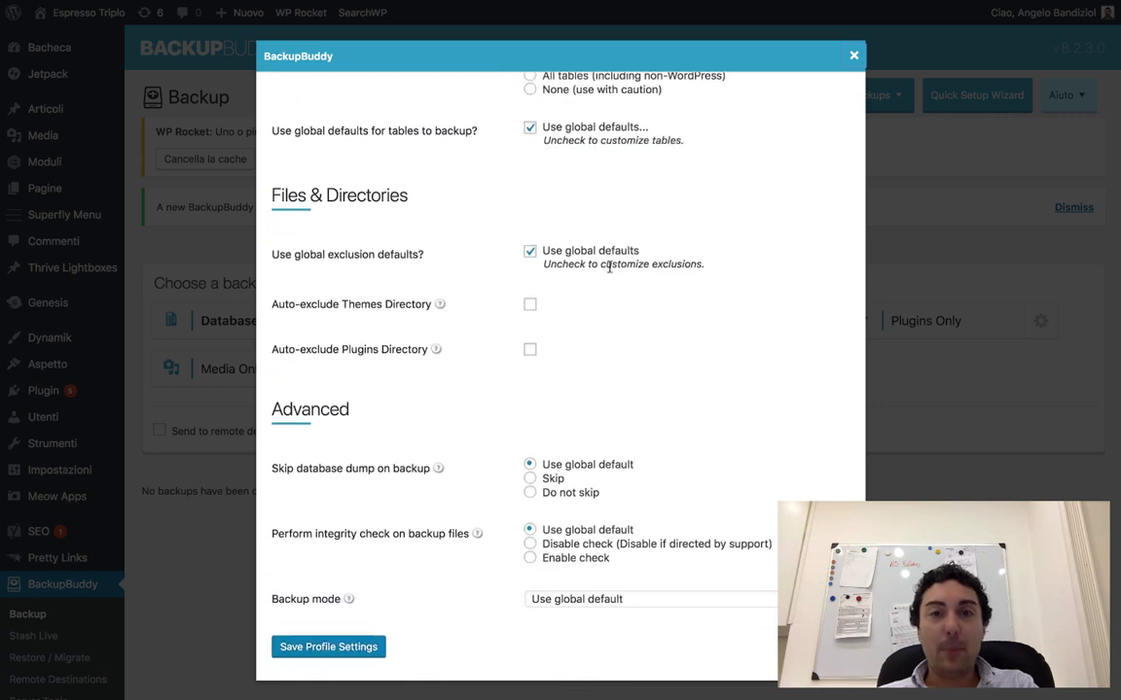
scroll(733, 162, up, 5)
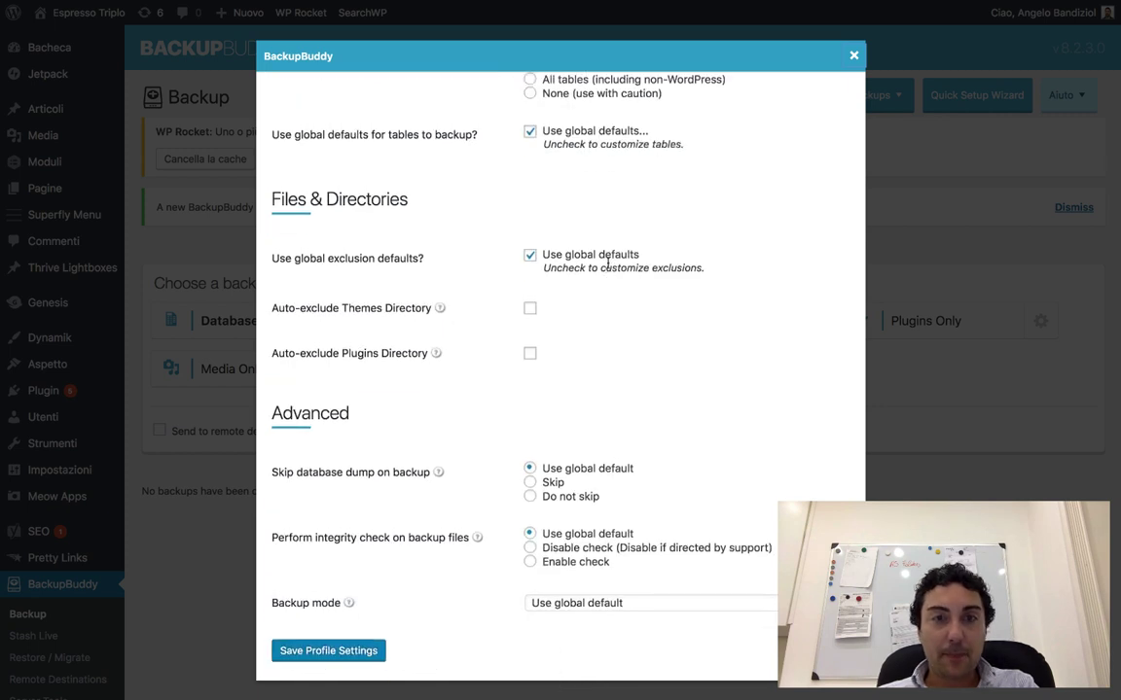
click(853, 55)
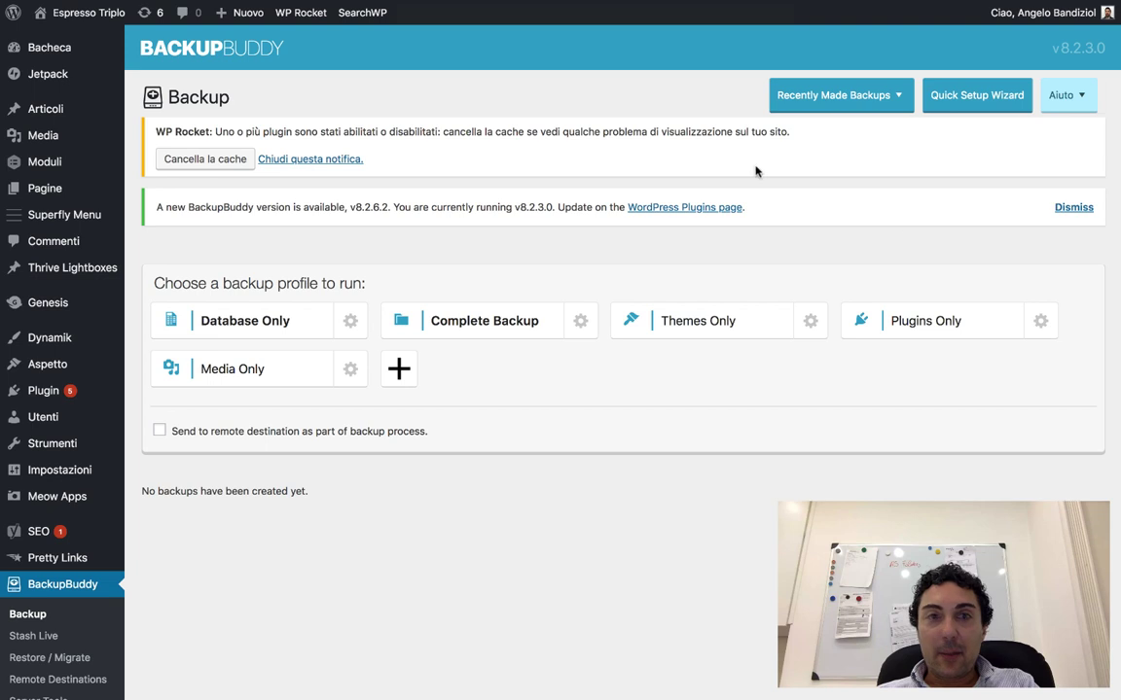
Look through BackupBuddy's advanced settings and check the Default global backup mode options, keeping Classic (v1.x)
scroll(596, 415, down, 8)
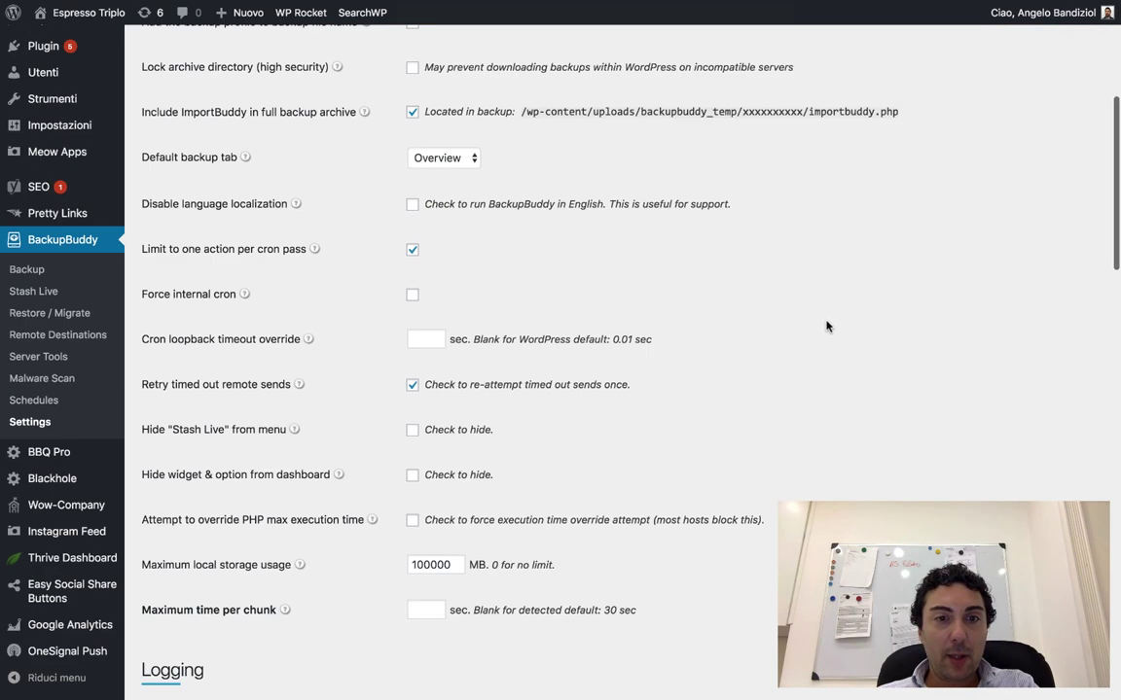
scroll(331, 273, up, 5)
scroll(513, 353, down, 12)
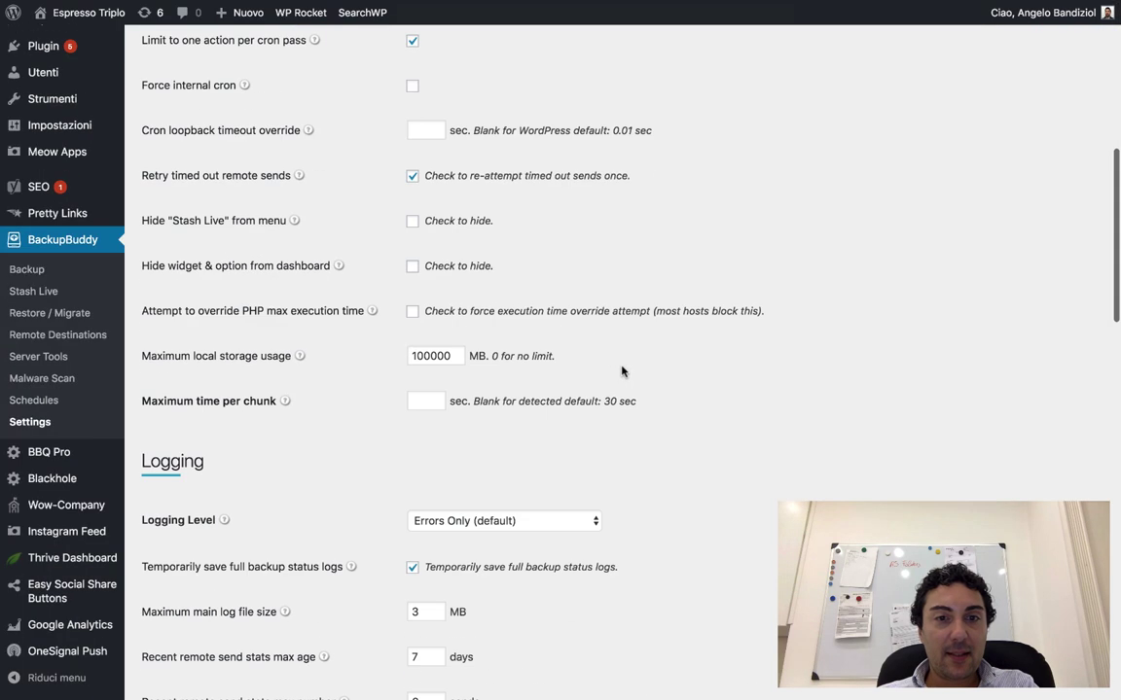
scroll(622, 303, down, 10)
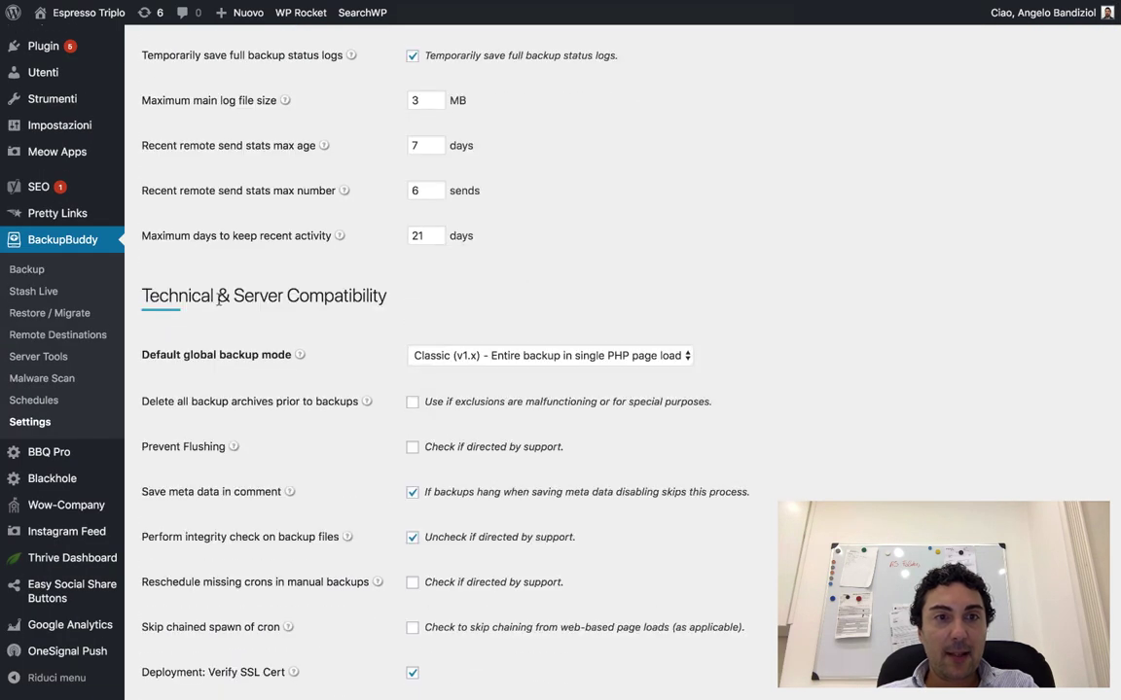
click(671, 356)
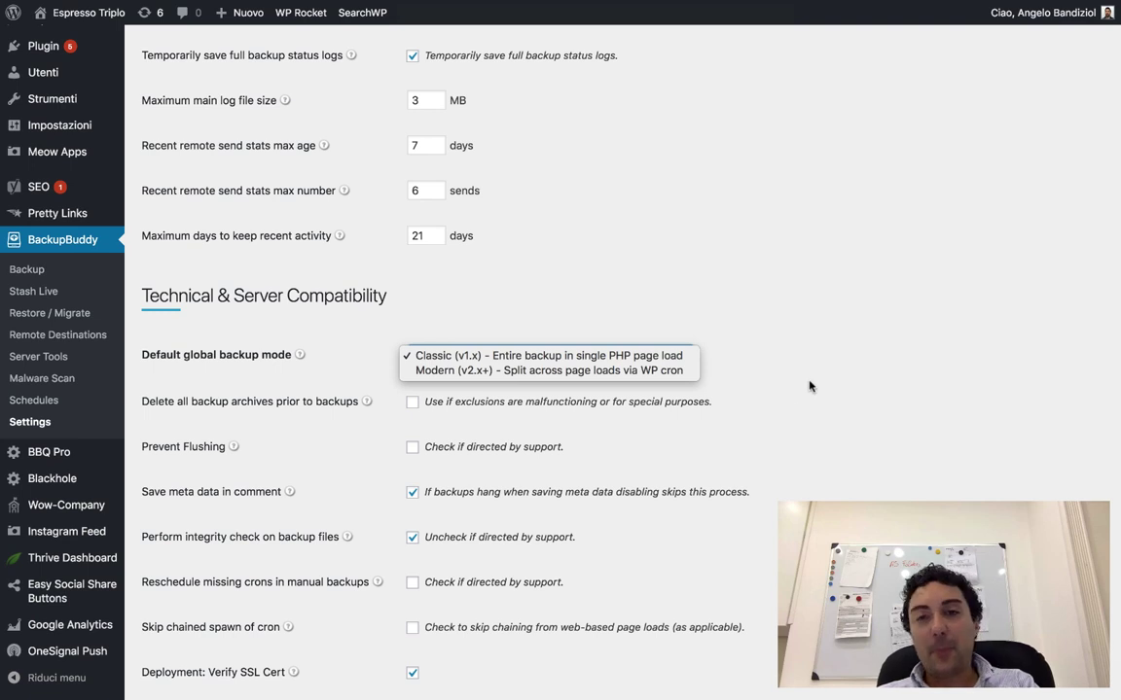
click(602, 357)
Check the available Database method strategy options in the Database section of the advanced settings
scroll(850, 418, down, 5)
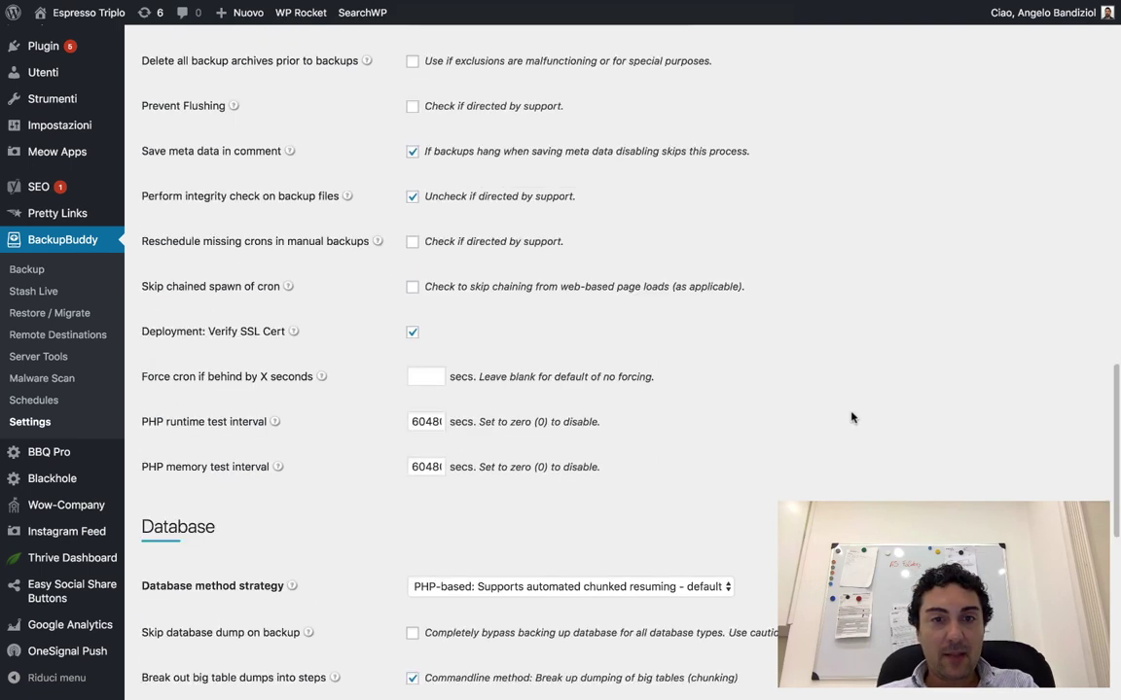
scroll(850, 418, down, 4)
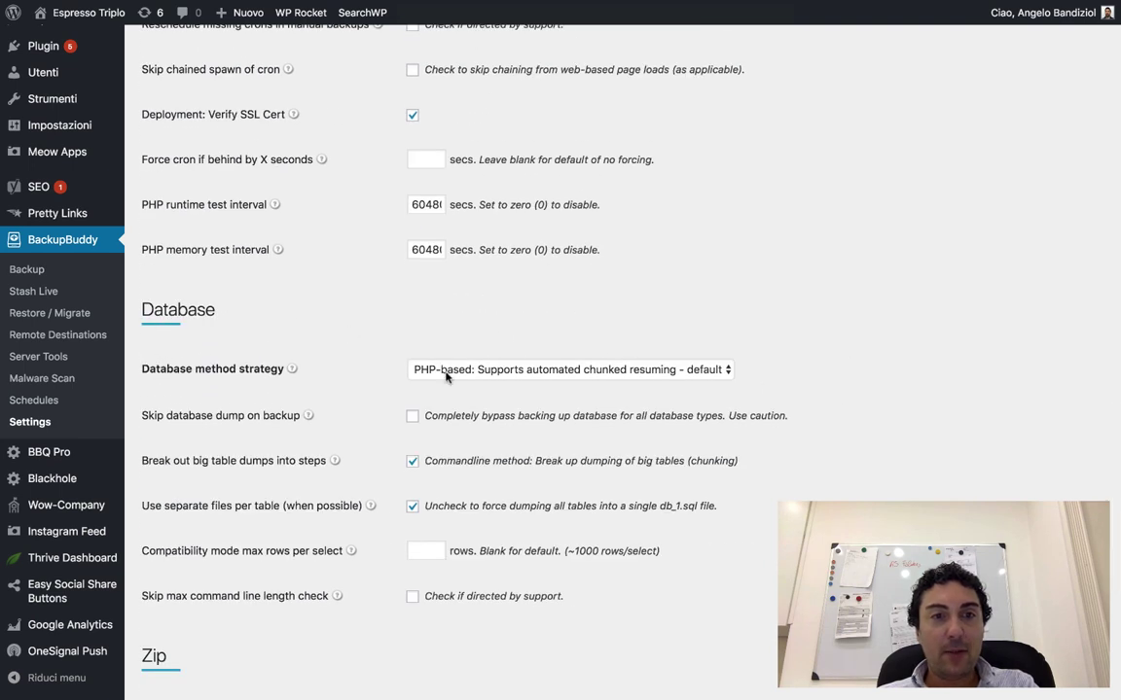
click(669, 375)
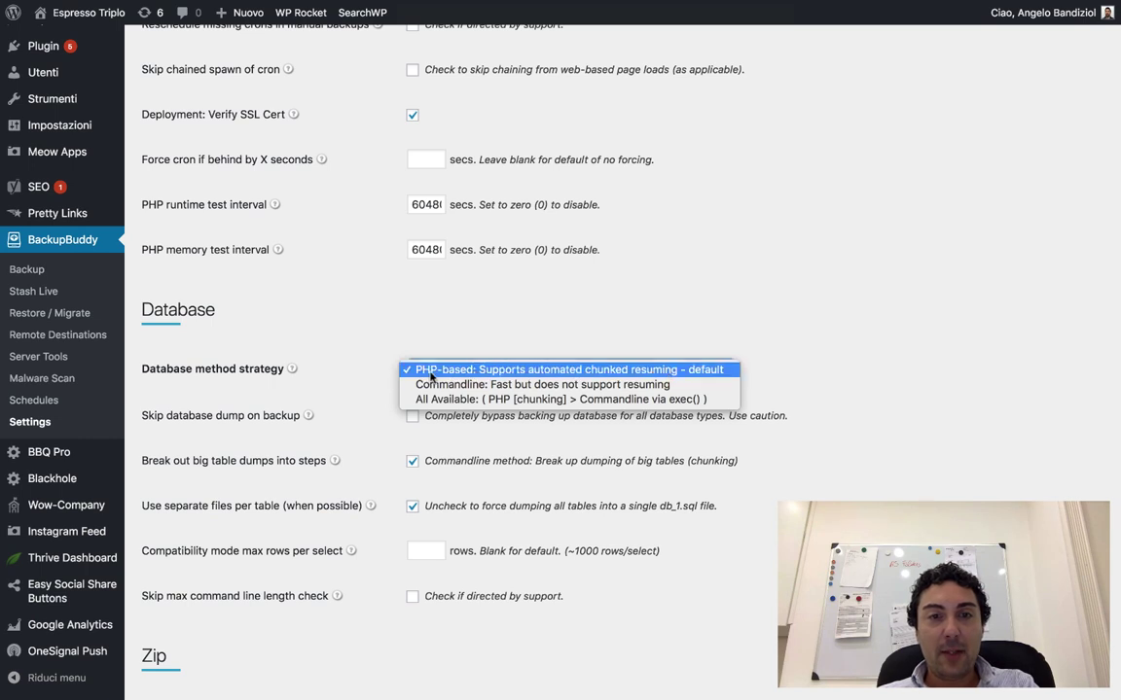
scroll(953, 374, down, 1)
Check the Zip method strategy options in the Zip section, keeping Best Available
scroll(953, 374, down, 5)
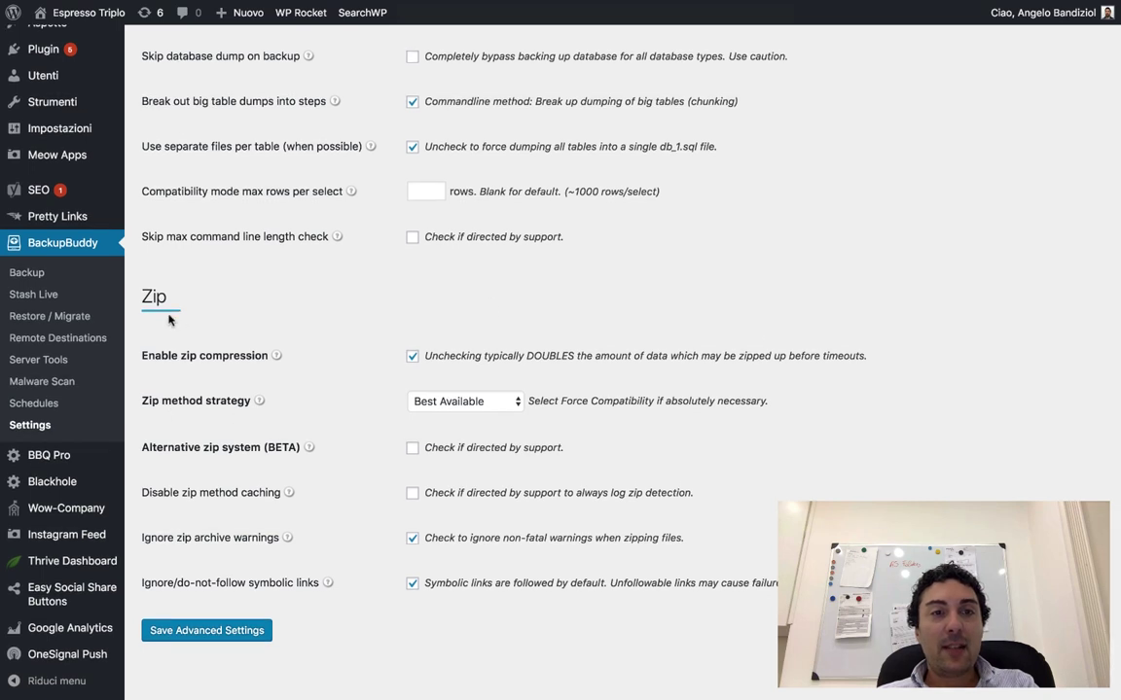
scroll(374, 381, up, 1)
click(473, 408)
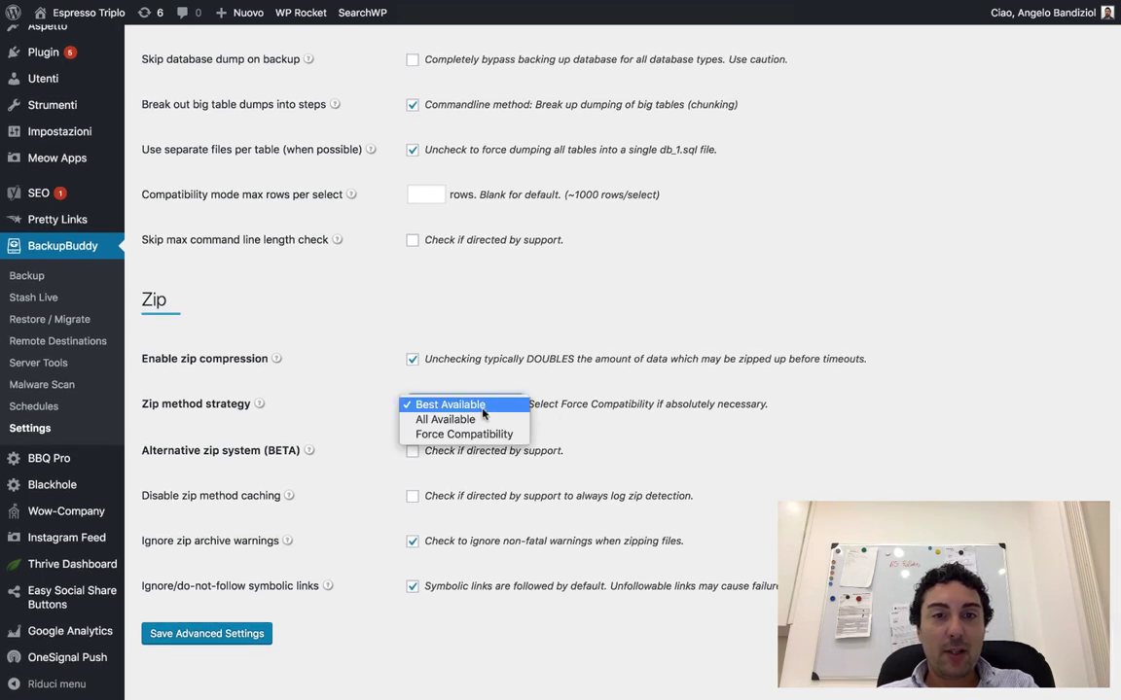
click(1008, 420)
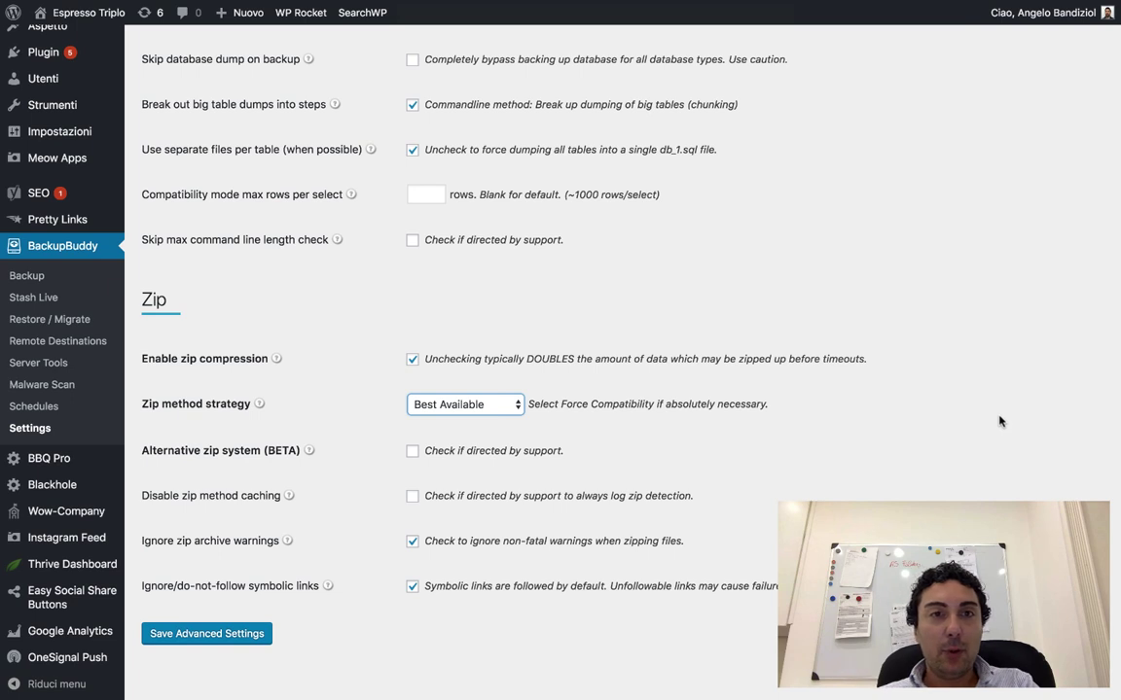
Return to BackupBuddy's Backup page and download the local Database Only backup archive
click(68, 284)
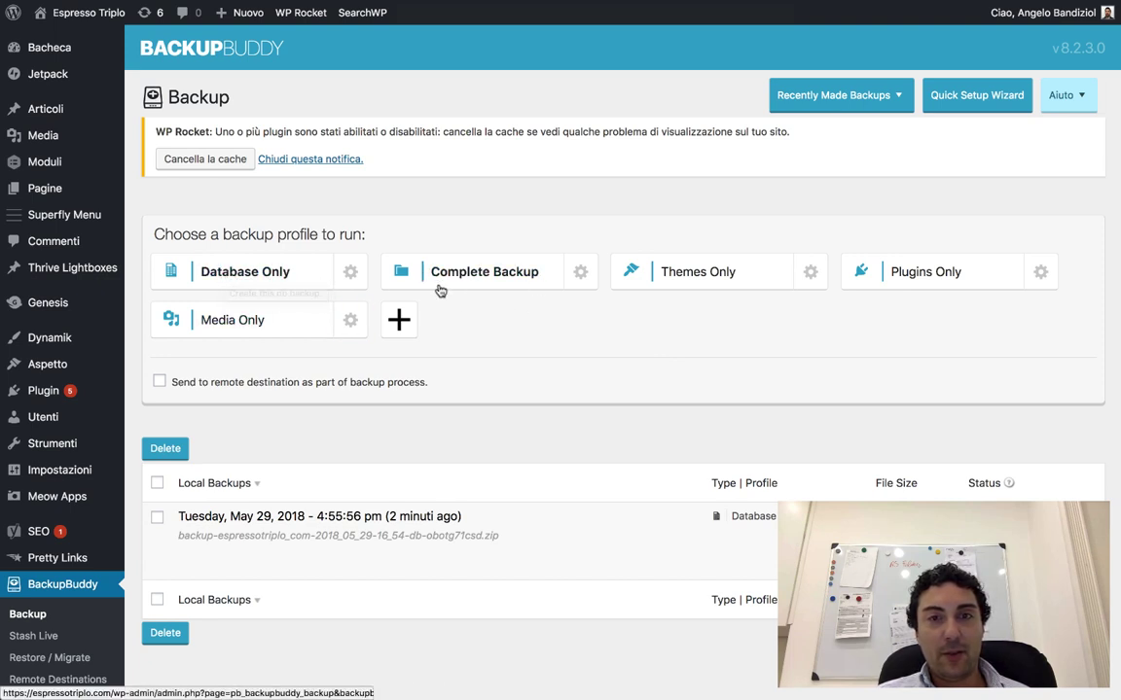
mouse_move(168, 538)
click(195, 560)
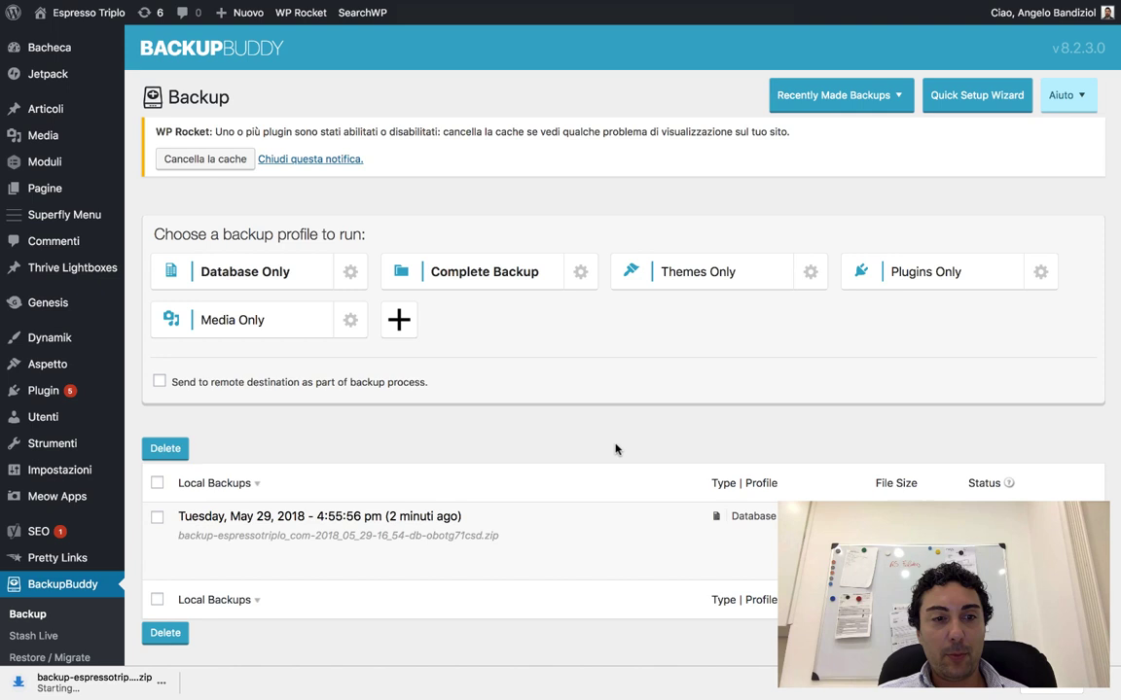
mouse_move(481, 525)
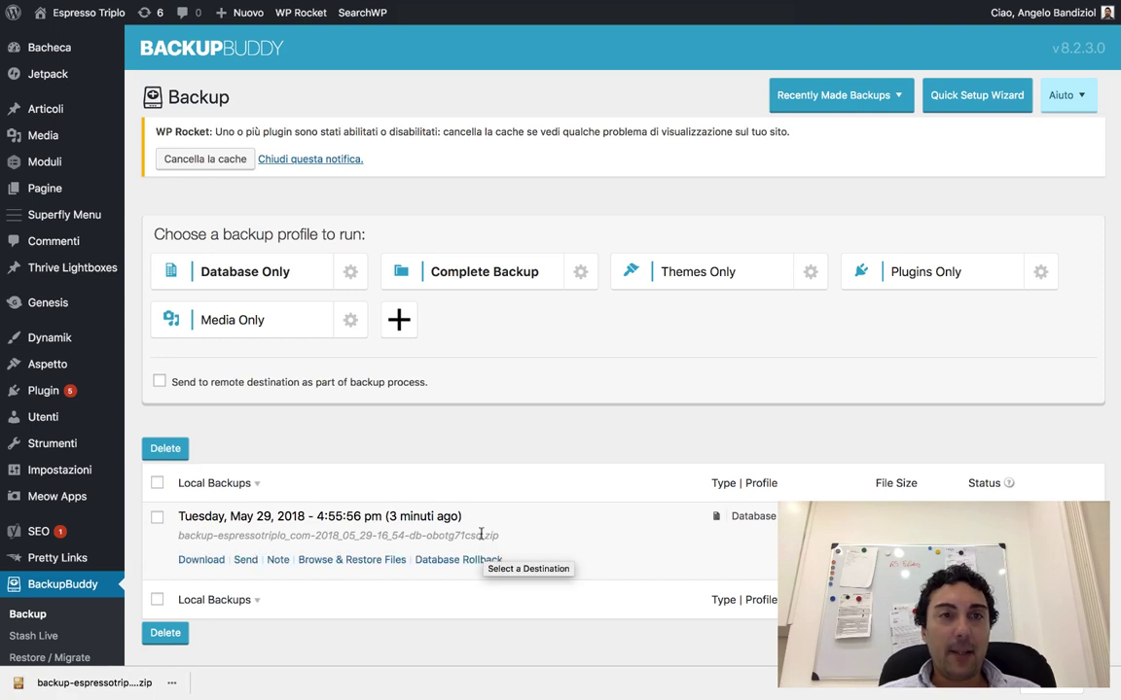
Open BackupBuddy's Schedules page and name the new schedule "test"
scroll(482, 523, down, 1)
scroll(482, 522, down, 3)
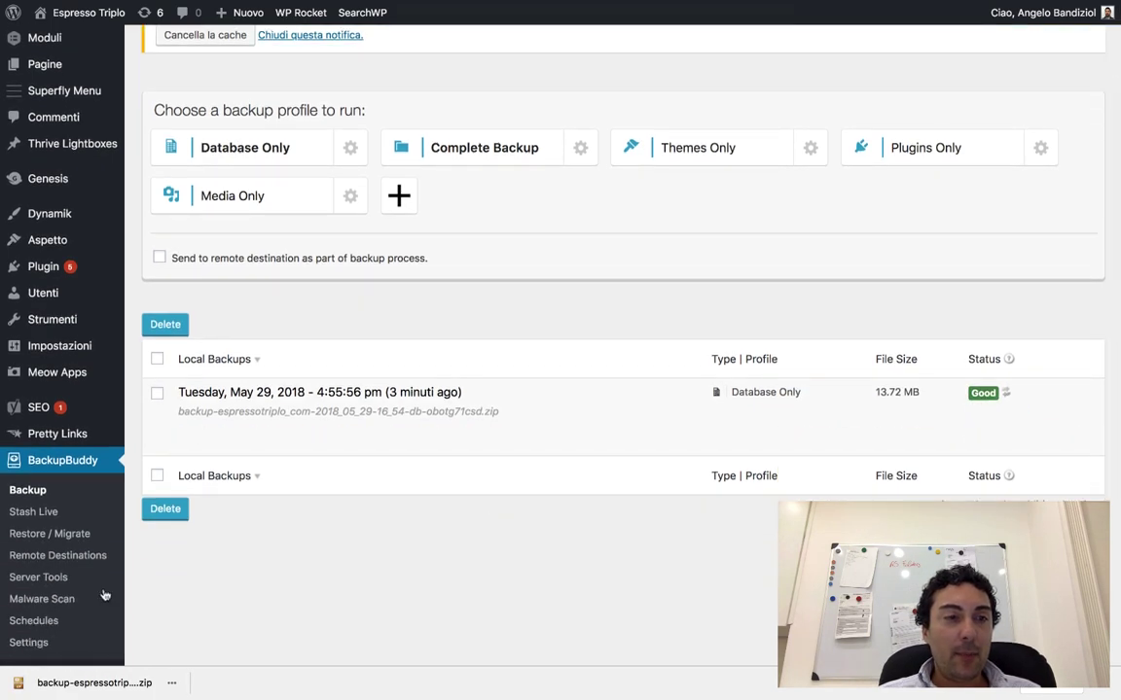
click(58, 629)
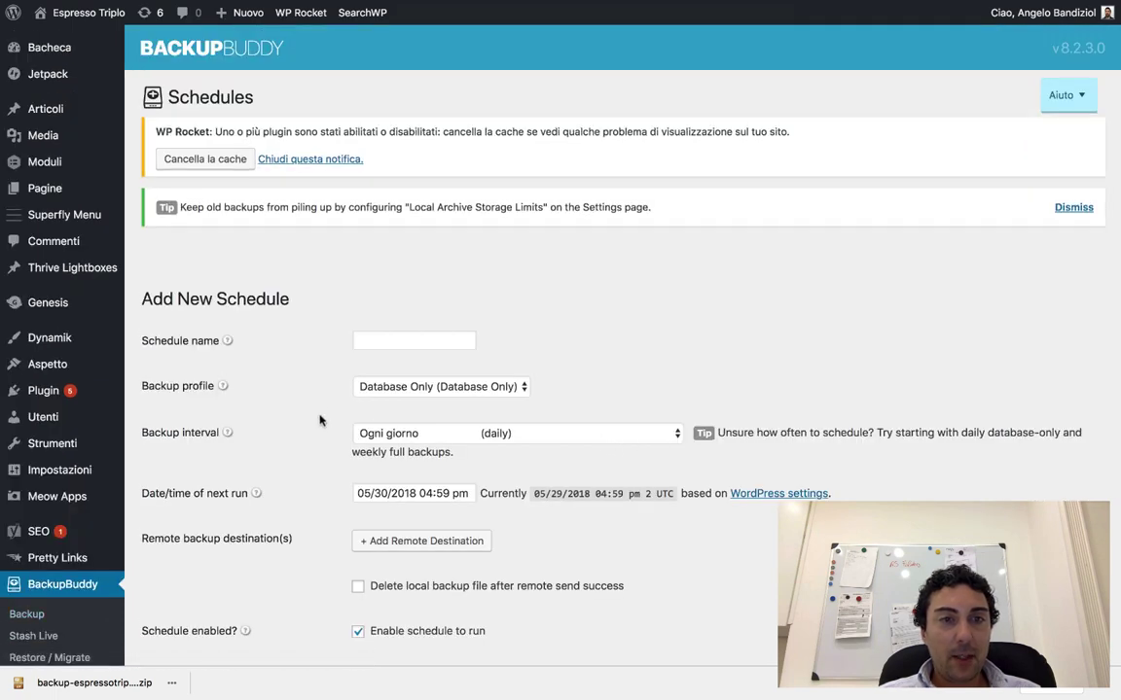
click(401, 341)
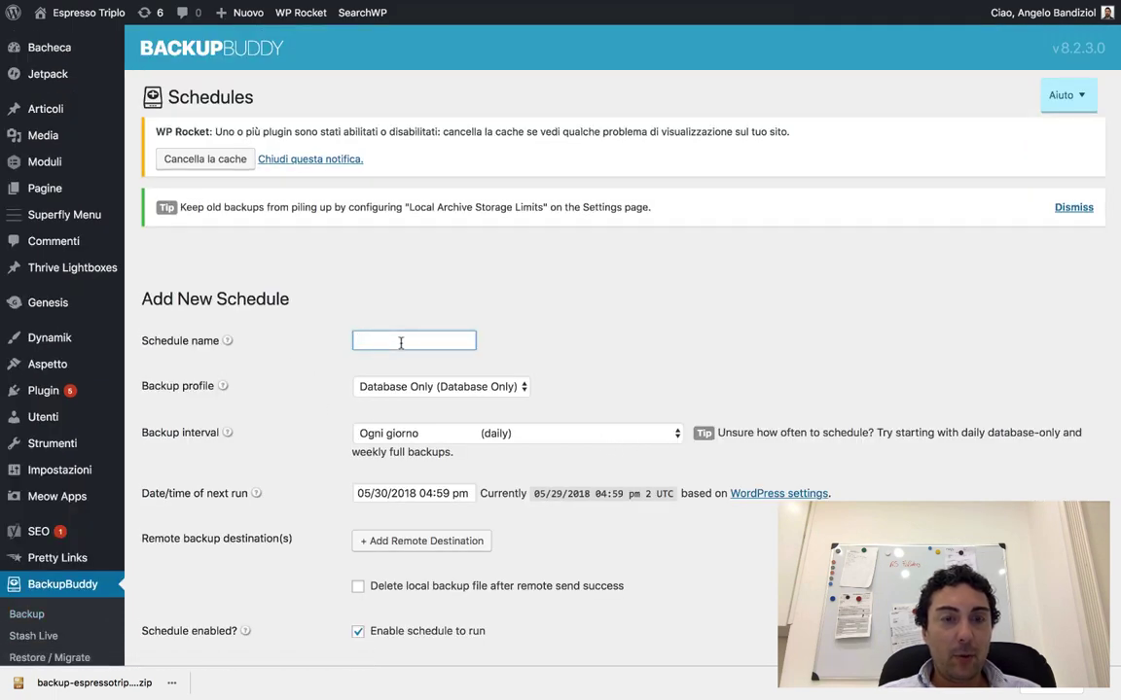
text(test)
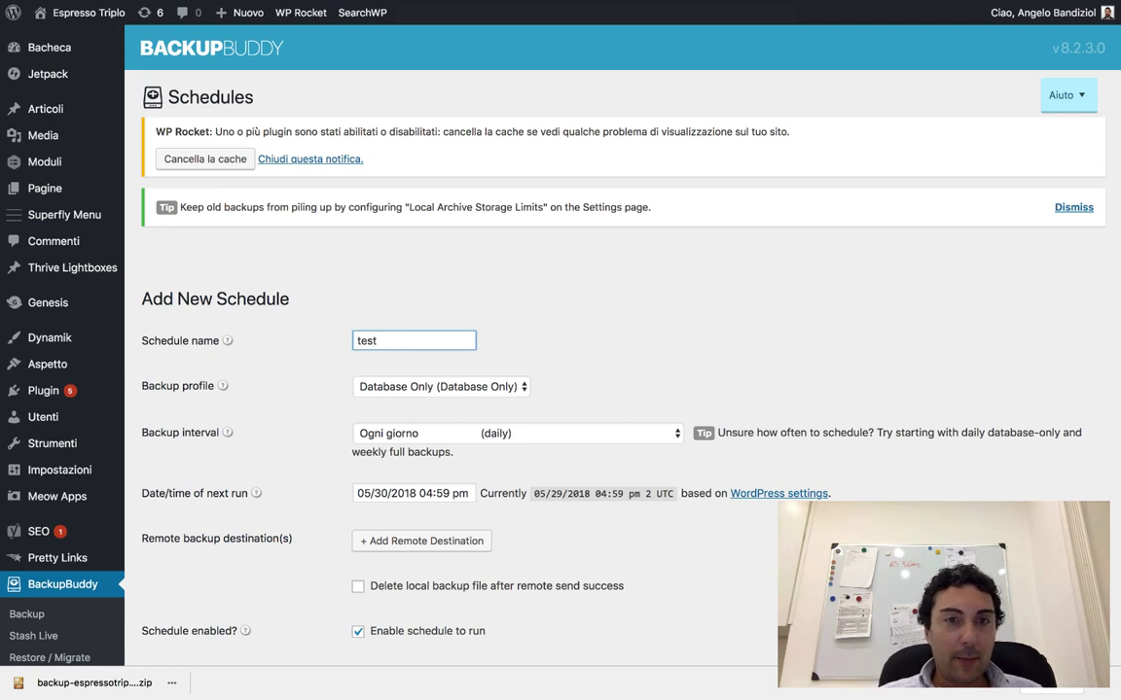
Set the schedule's backup profile to Complete Backup (Full) and keep the daily backup interval
click(519, 389)
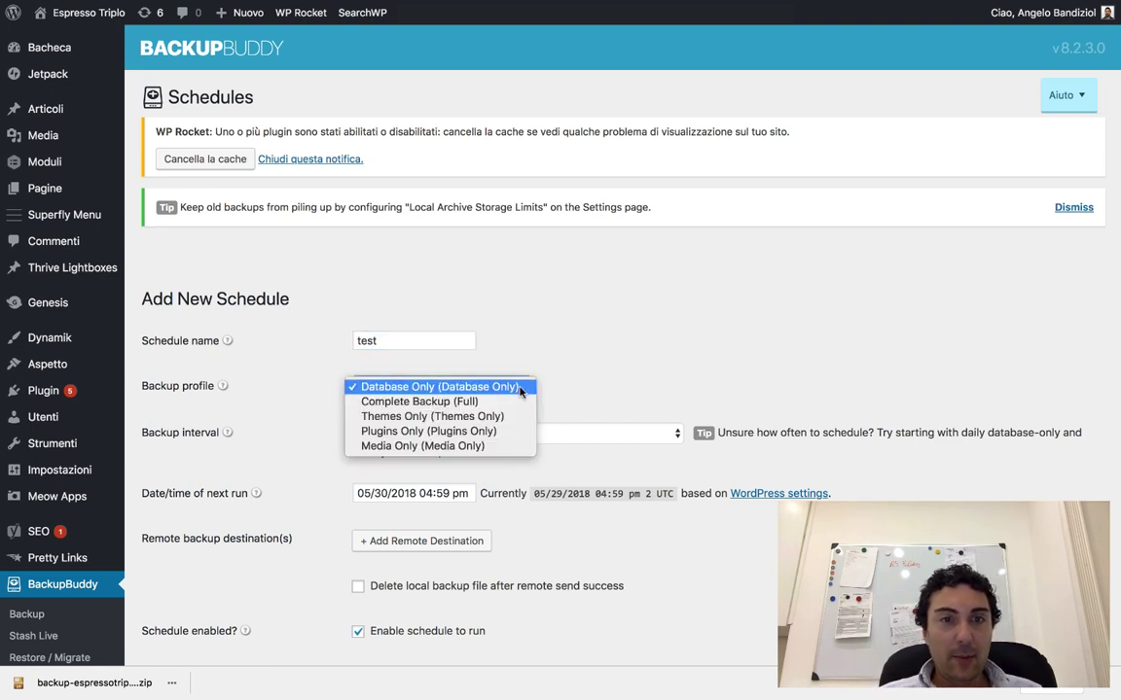
click(438, 387)
click(443, 432)
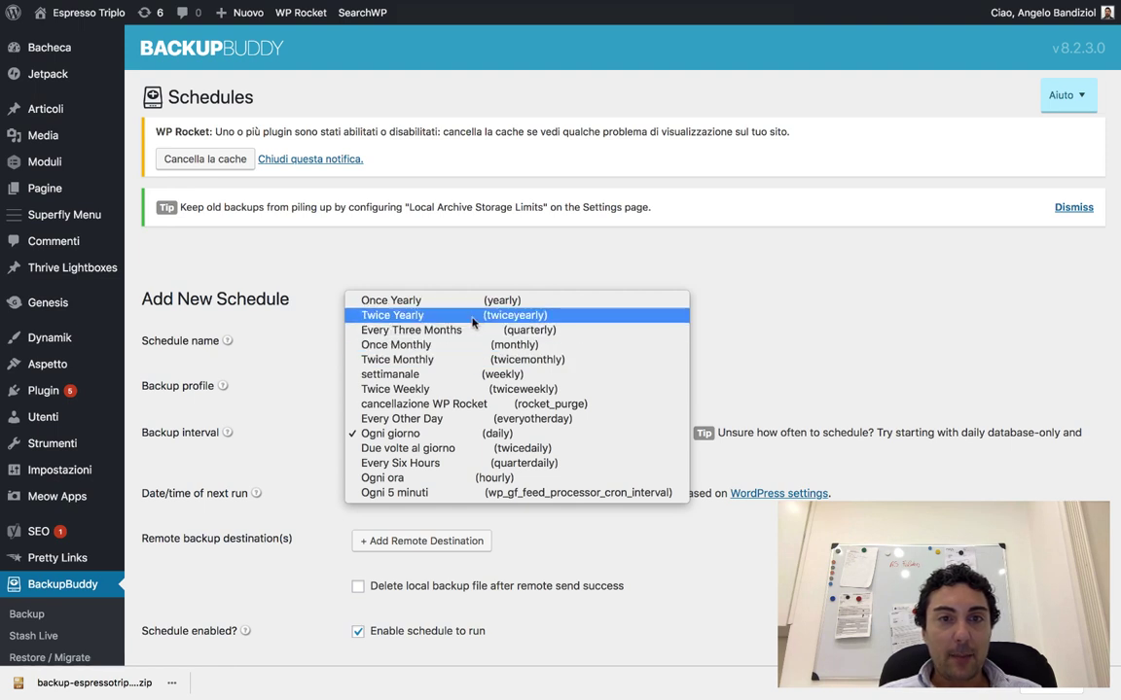
click(887, 500)
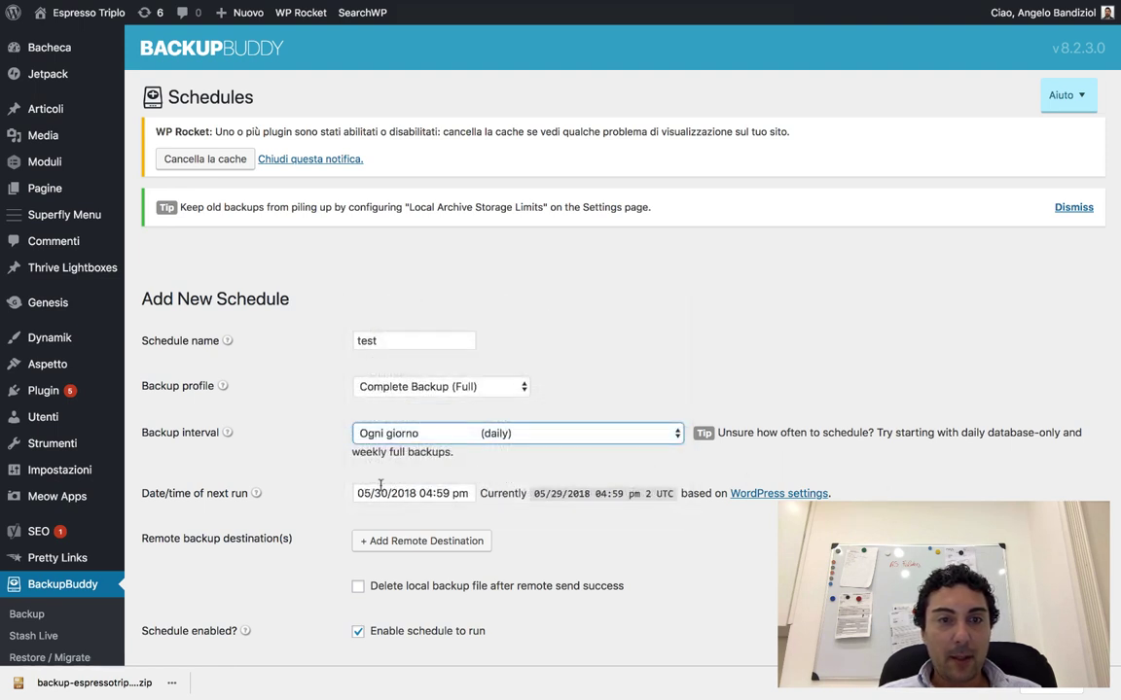
scroll(540, 458, down, 3)
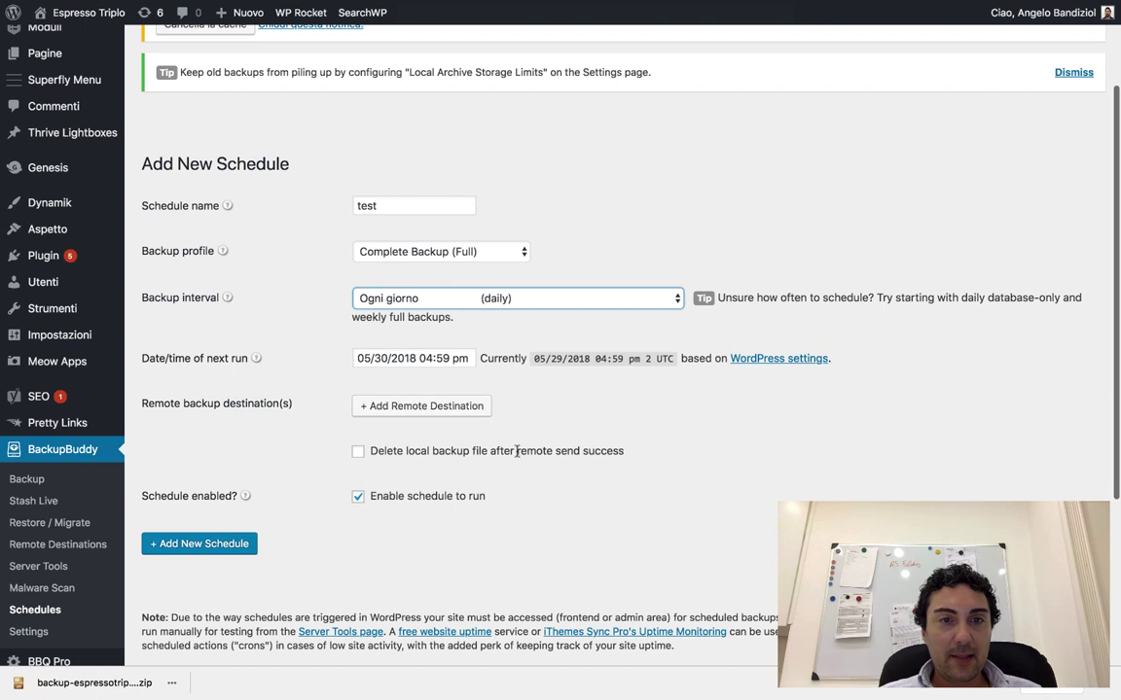